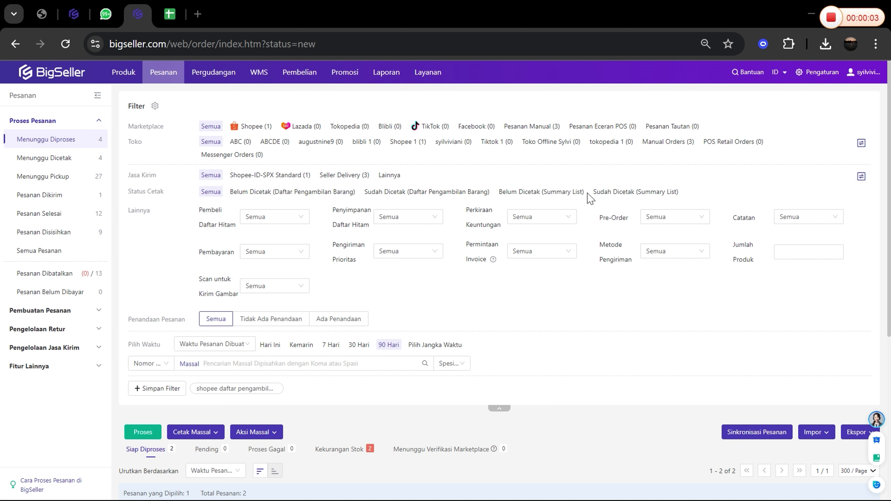
# - Open the order tag management page (Pengaturan Penandaan) in the order settings and locate the Pesanan Fiktif system tag
pyautogui.click(807, 73)
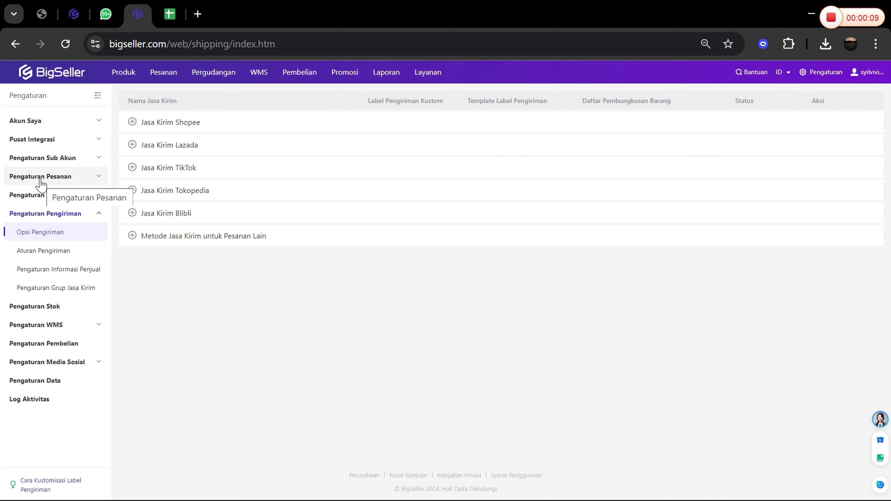
pyautogui.click(40, 179)
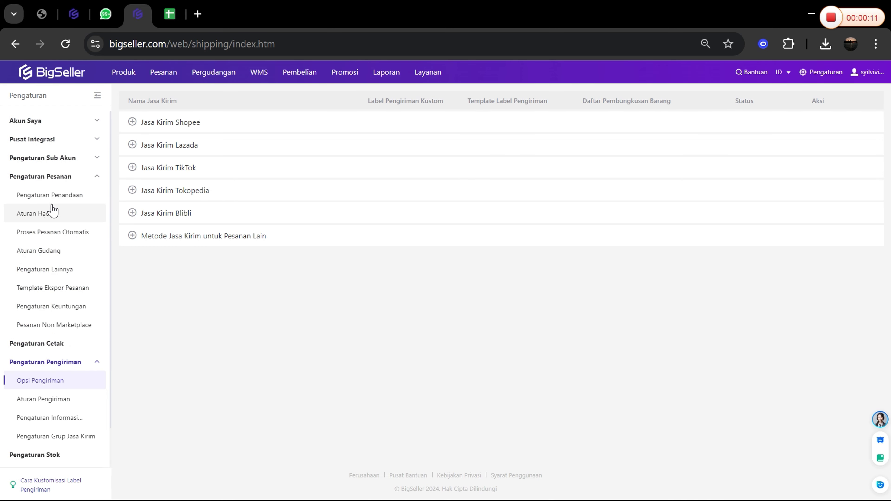
pyautogui.click(55, 198)
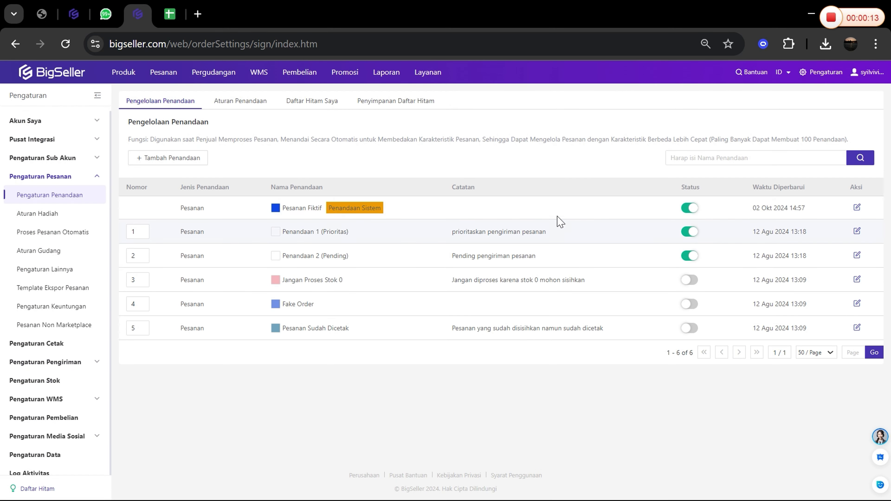
pyautogui.doubleClick(285, 208)
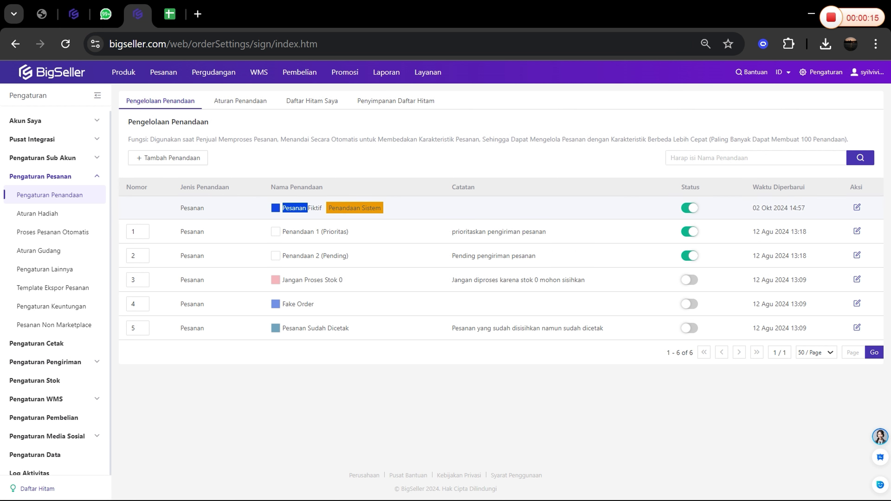
pyautogui.moveTo(283, 207); pyautogui.dragTo(322, 208)
# - Edit the Pesanan Fiktif tag, set its fictitious product to Jeans two tone, and confirm and activate it
pyautogui.click(857, 207)
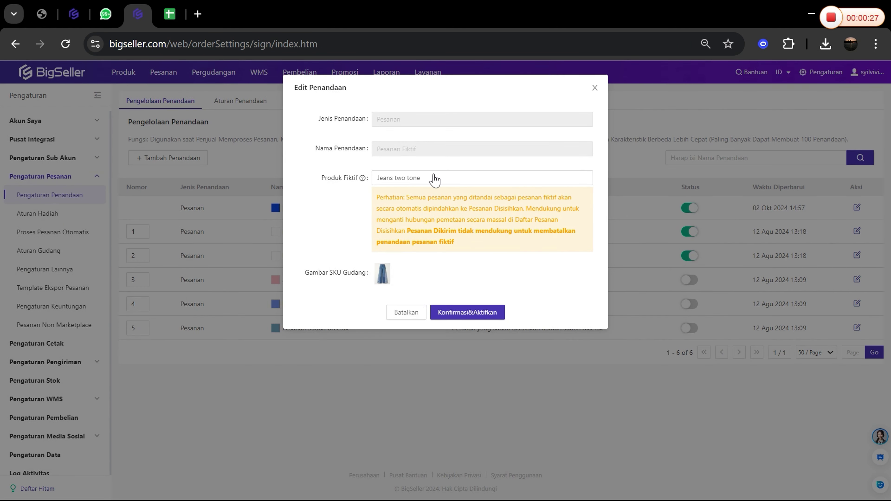
pyautogui.click(433, 175)
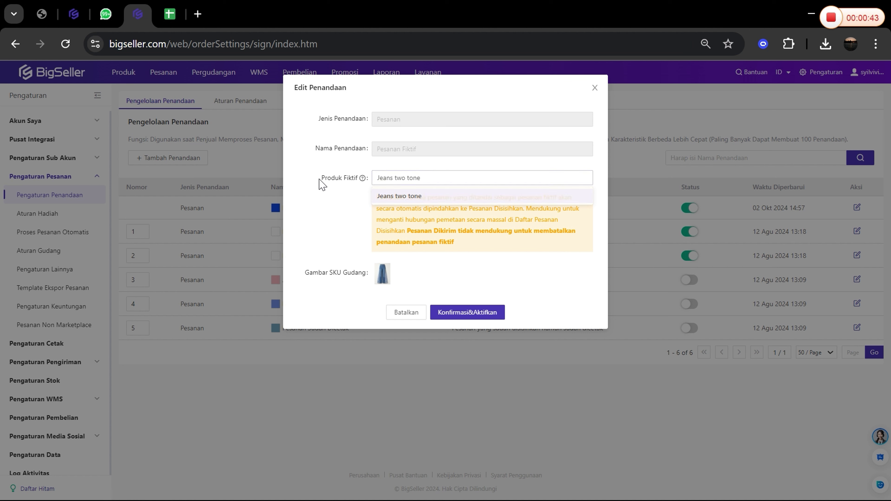
pyautogui.click(322, 184)
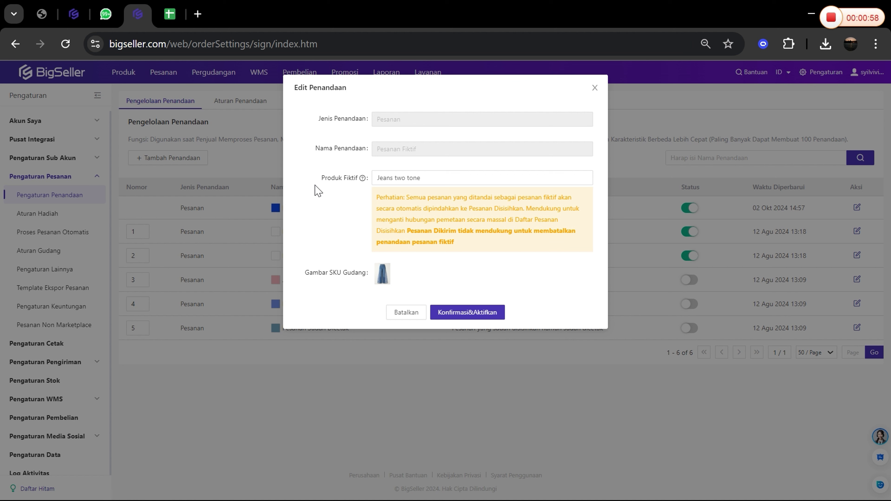
pyautogui.click(416, 178)
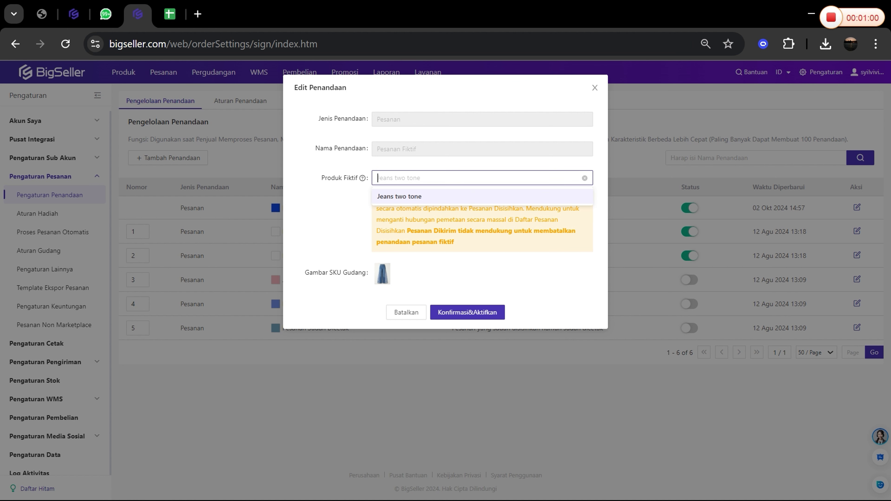
pyautogui.click(409, 201)
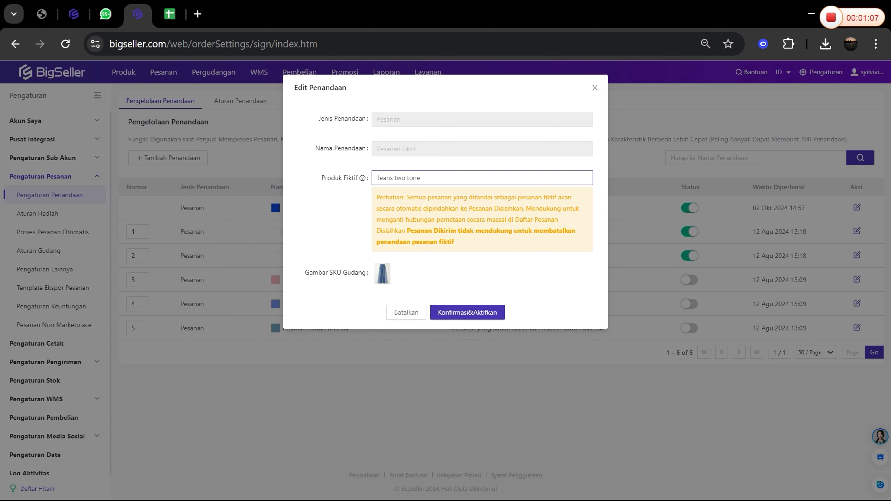
pyautogui.moveTo(377, 276)
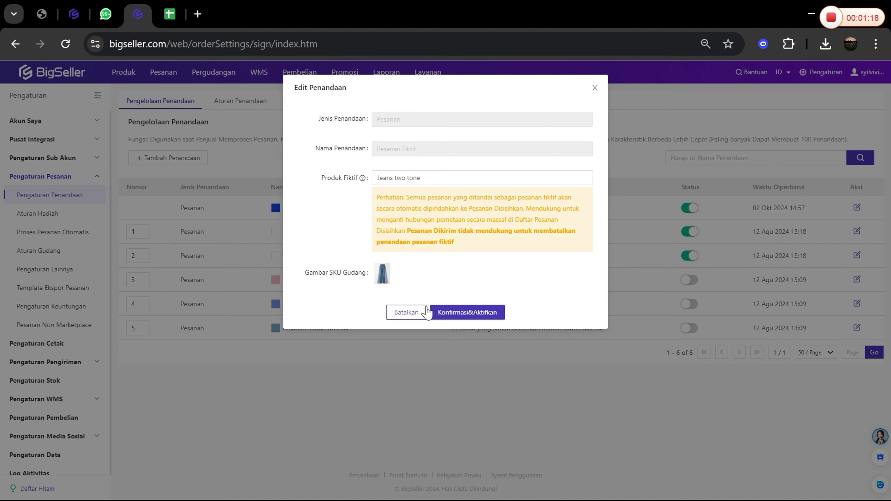
pyautogui.click(460, 315)
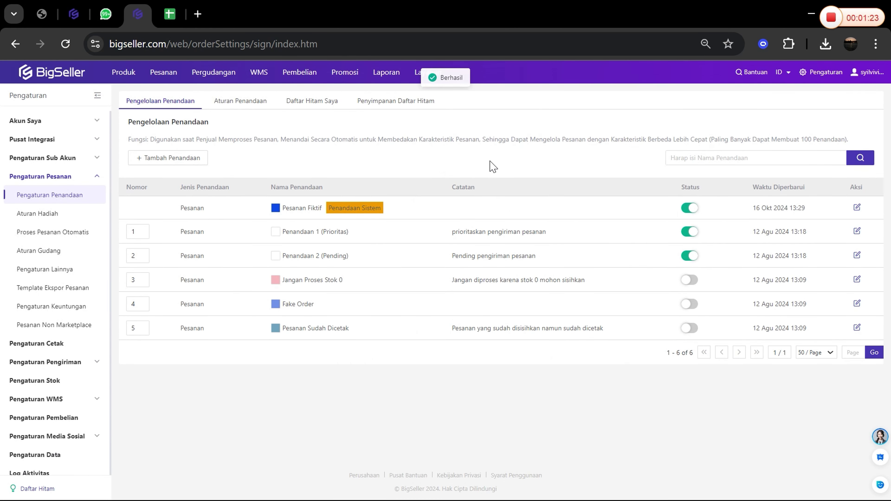
# - Go to order processing and bring up the ready-to-process orders under Menunggu Diproses
pyautogui.moveTo(163, 74)
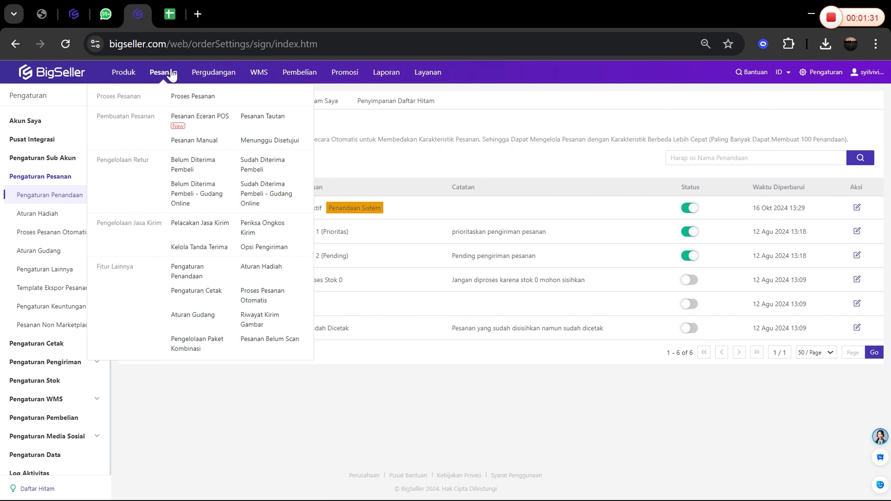
pyautogui.click(189, 98)
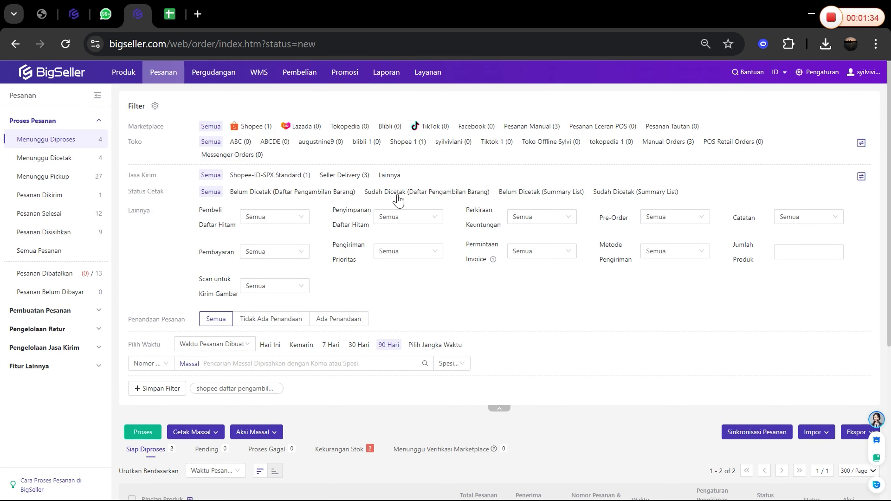
pyautogui.scroll(-5, 399, 201)
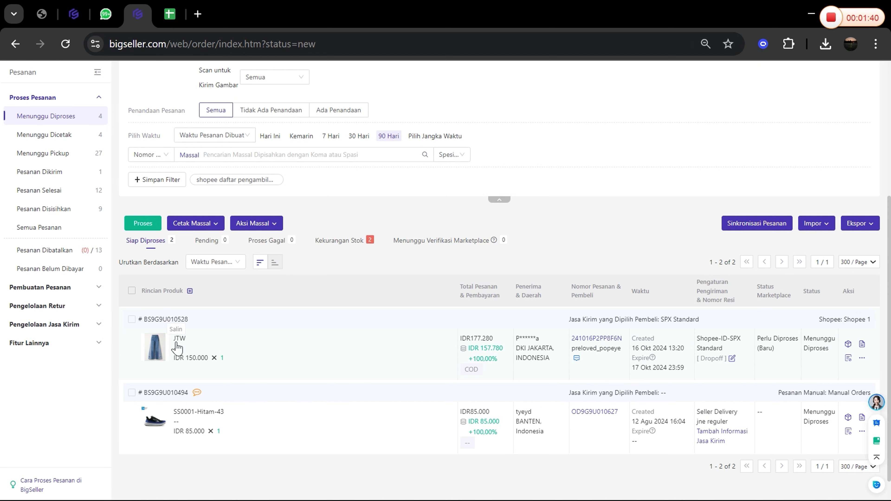
# - Add the Pesanan Fiktif tag to the Shopee order for SKU JTW and close the result dialog
pyautogui.click(132, 320)
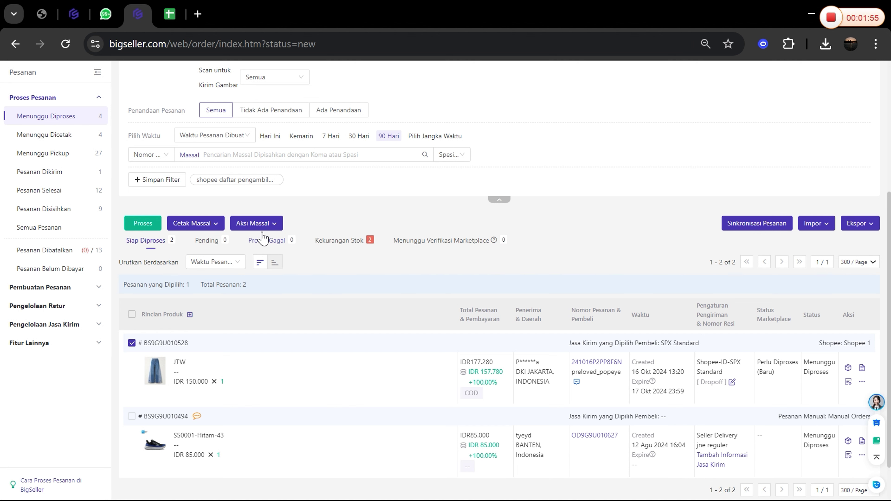
pyautogui.click(279, 226)
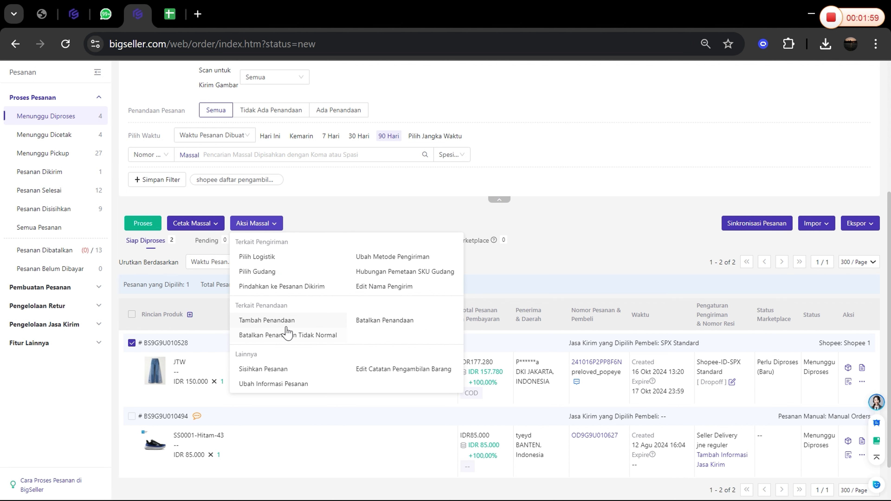
pyautogui.click(280, 320)
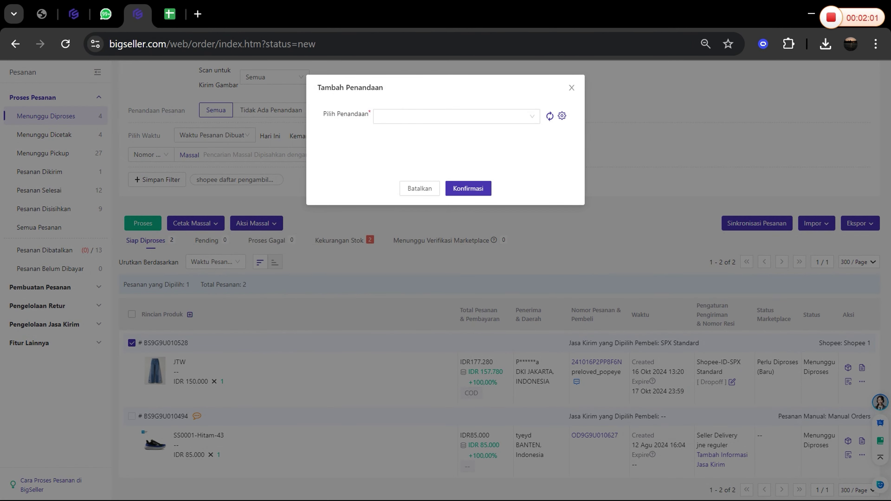
pyautogui.click(454, 117)
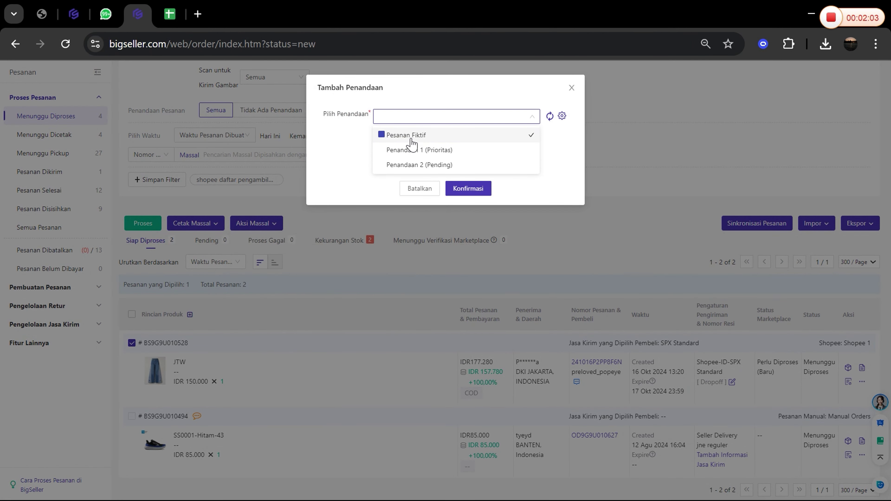
pyautogui.click(410, 138)
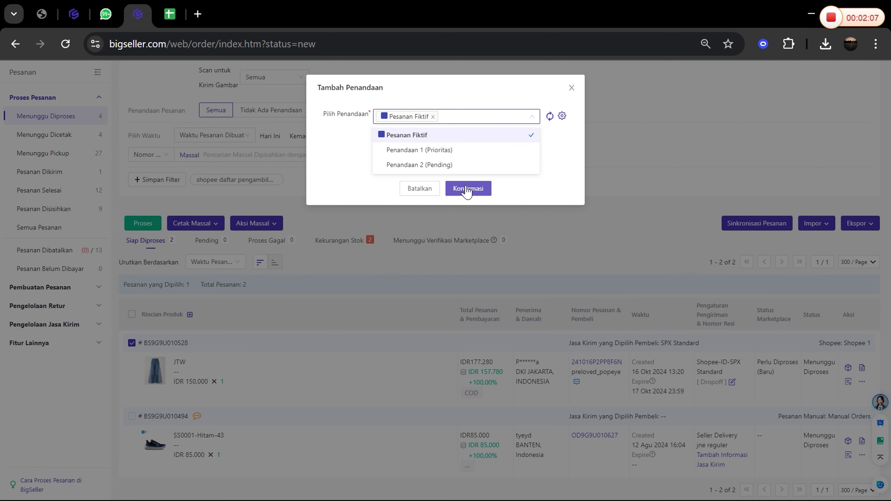
pyautogui.click(466, 189)
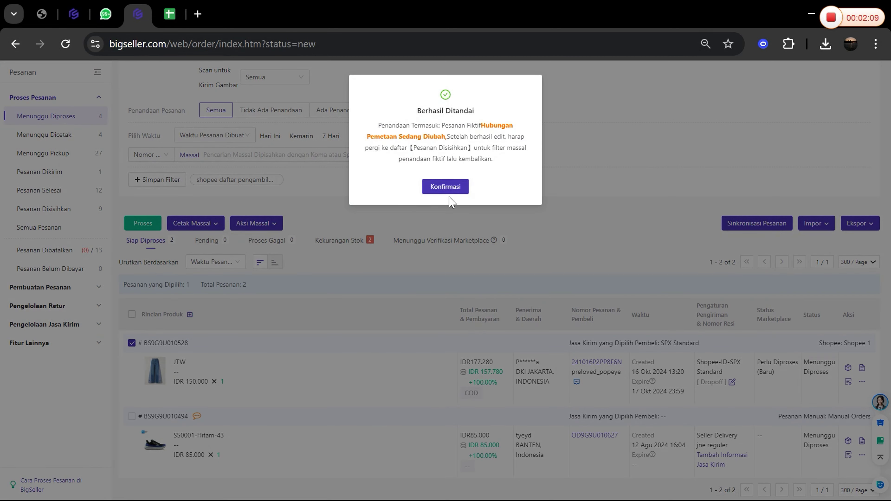
pyautogui.click(448, 194)
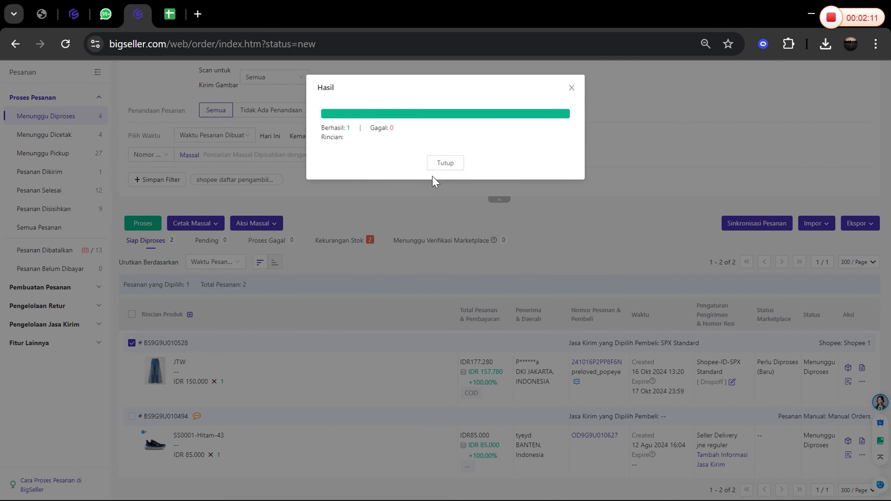
pyautogui.click(443, 165)
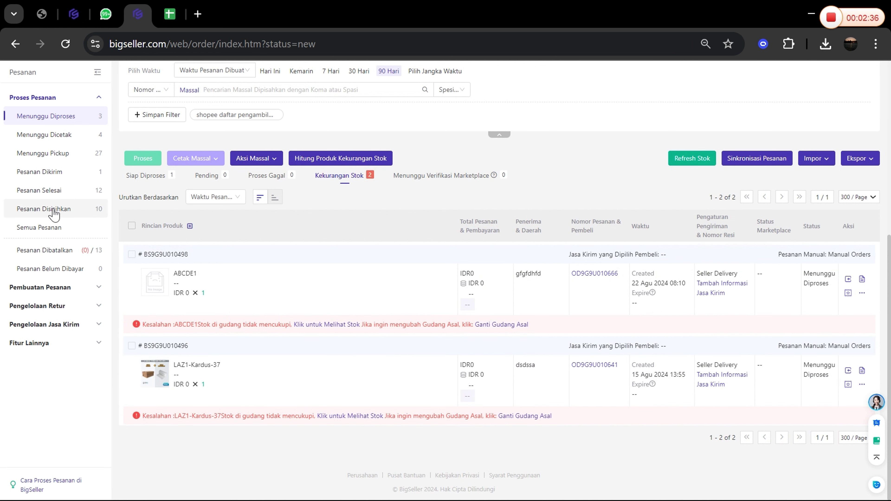
# - Open the set-aside orders list (Pesanan Disisihkan) and locate the tagged Shopee JTW order
pyautogui.click(50, 209)
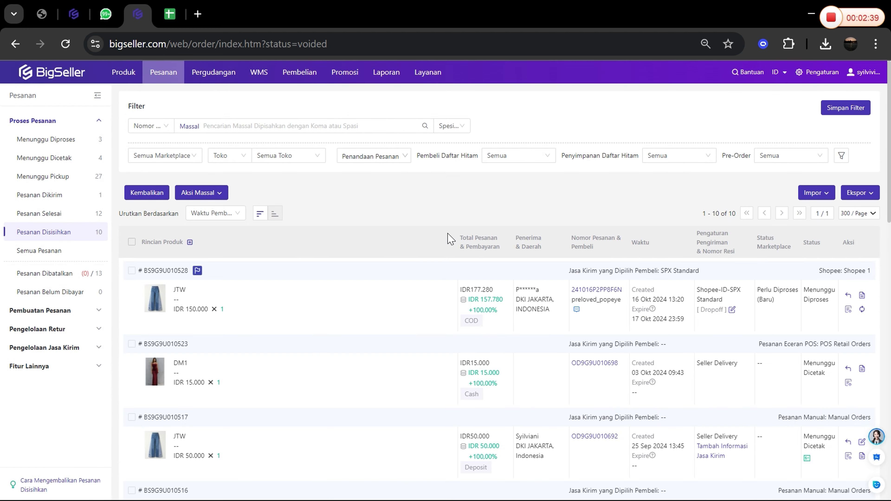
pyautogui.moveTo(155, 300)
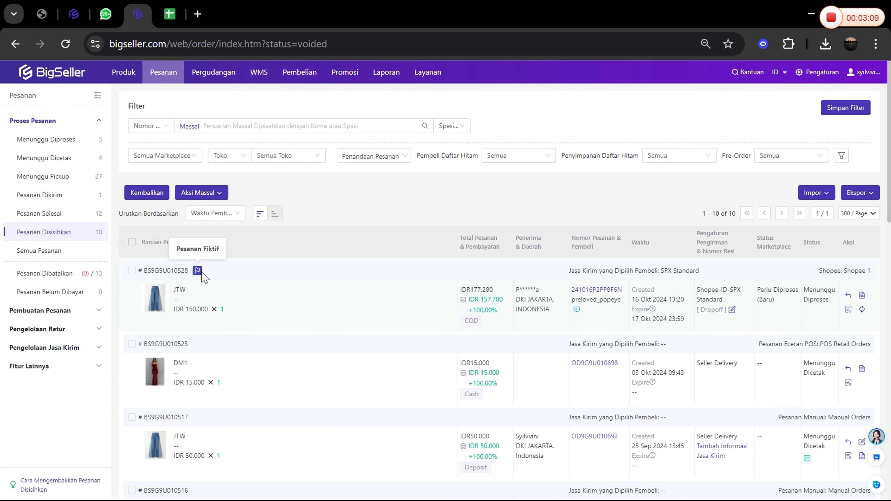
# - Examine the tagged order's details, including its SKU mapping and editable allocation quantity, without saving changes, and close them
pyautogui.click(863, 295)
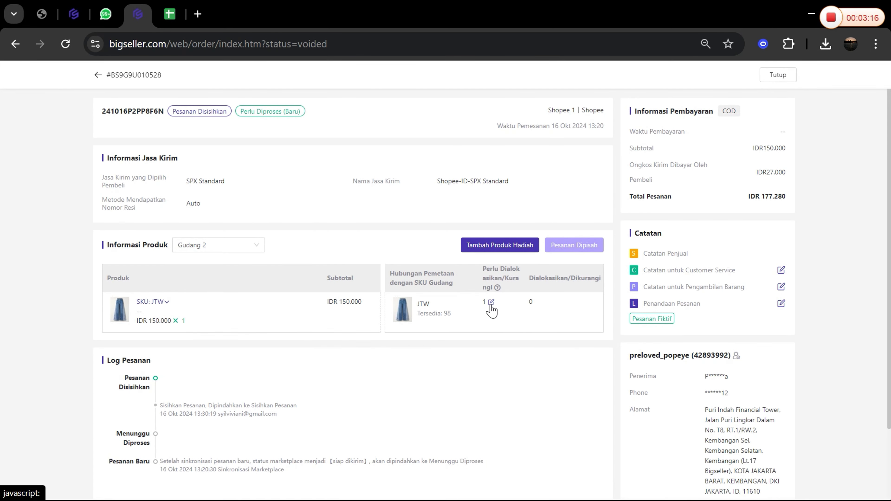
pyautogui.click(491, 303)
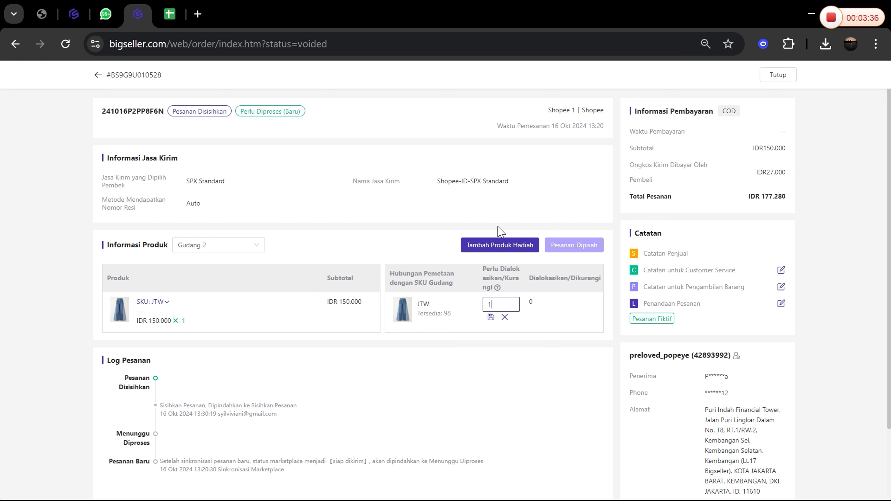
pyautogui.click(505, 318)
pyautogui.click(504, 317)
pyautogui.click(775, 77)
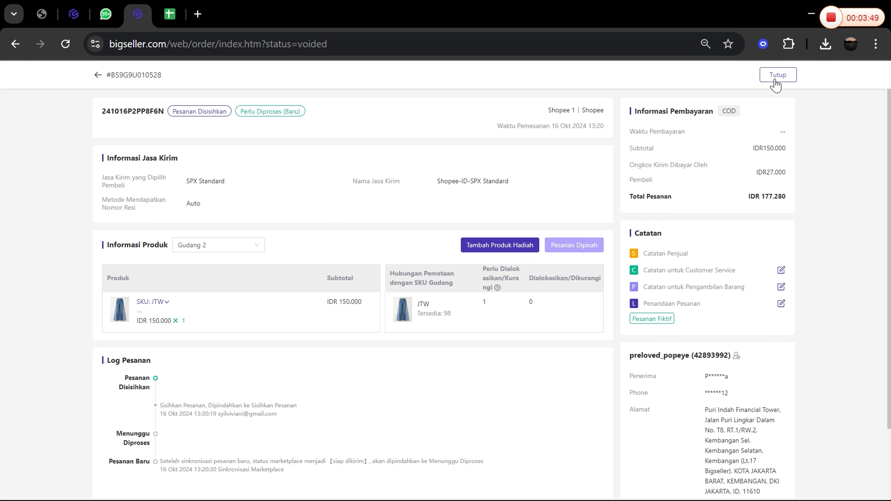
pyautogui.click(774, 80)
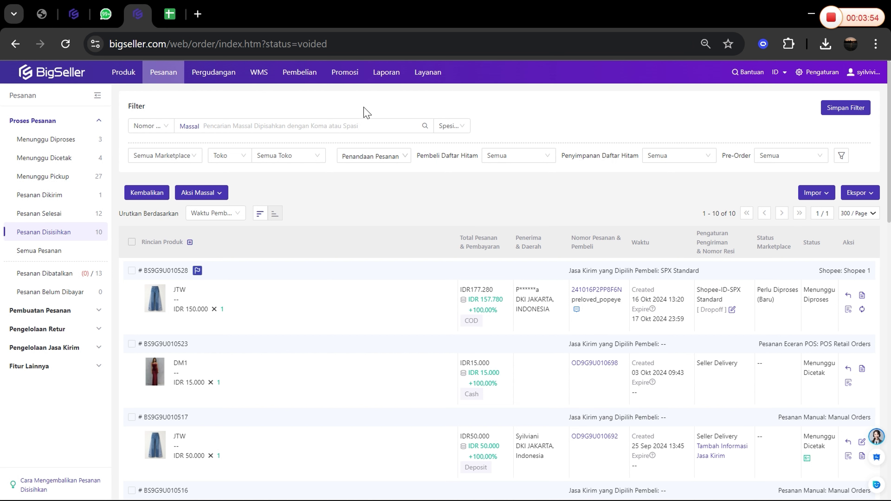
# - Return the set-aside Shopee JTW order tagged Pesanan Fiktif to order processing and close the result dialog
pyautogui.click(132, 271)
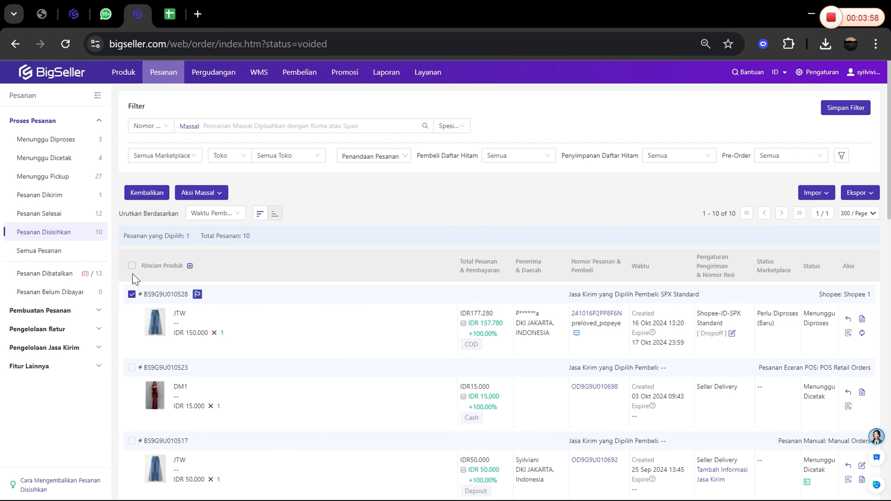
pyautogui.click(145, 198)
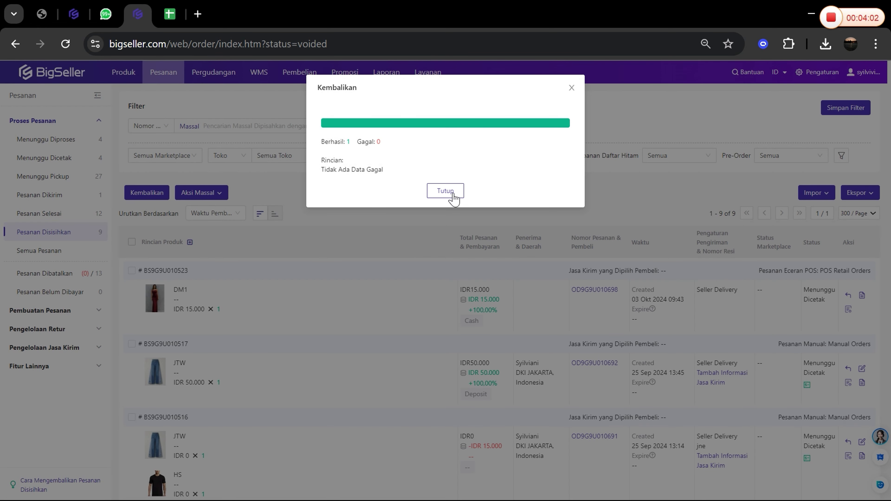
pyautogui.click(452, 194)
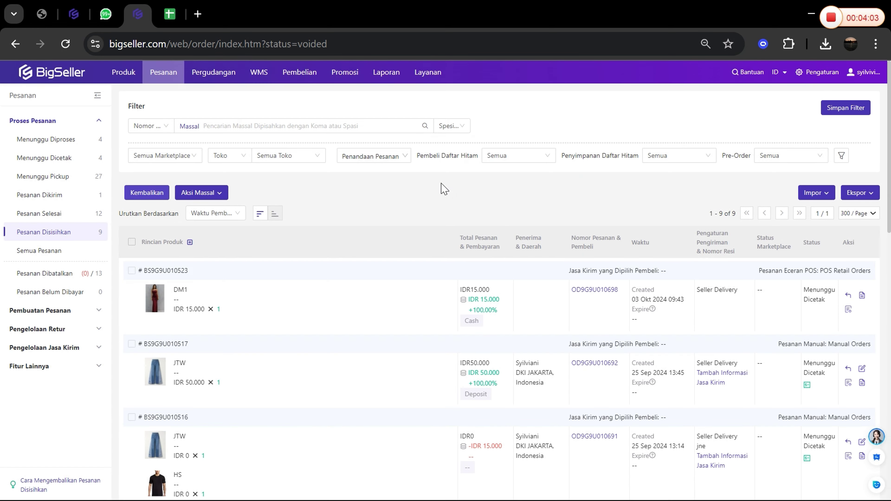
# - Select the returned Shopee JTW order in the Menunggu Diproses list and check its Pesanan Fiktif tag
pyautogui.click(52, 140)
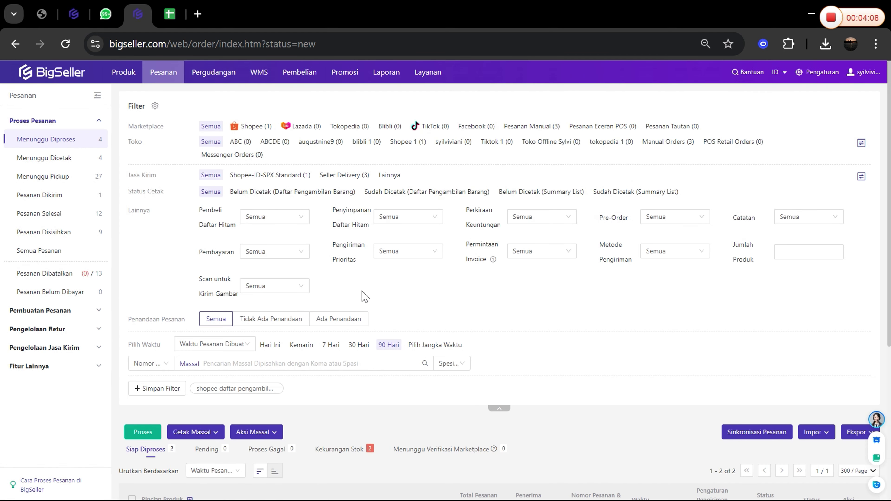
pyautogui.scroll(-5, 365, 297)
pyautogui.click(131, 291)
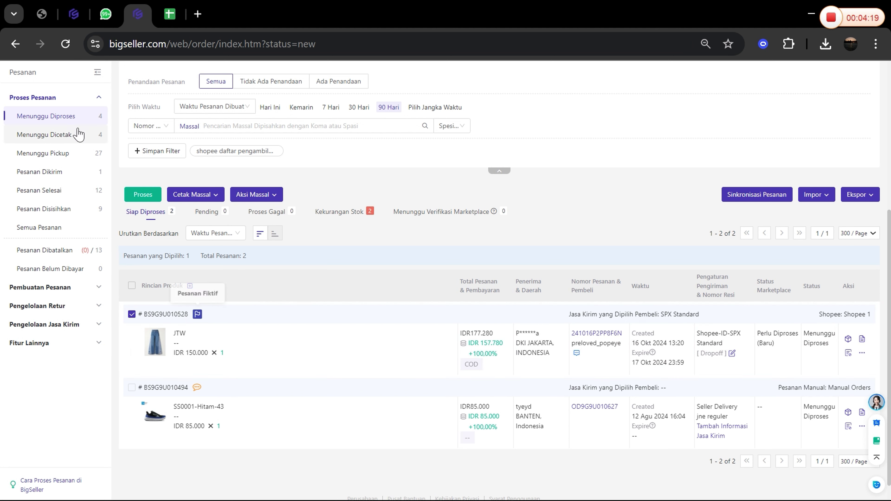
pyautogui.scroll(4, 302, 234)
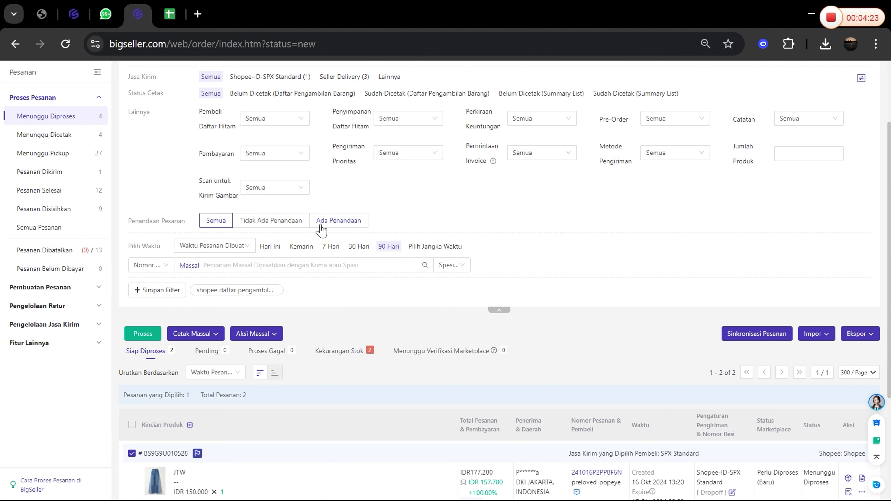
pyautogui.scroll(-4, 217, 411)
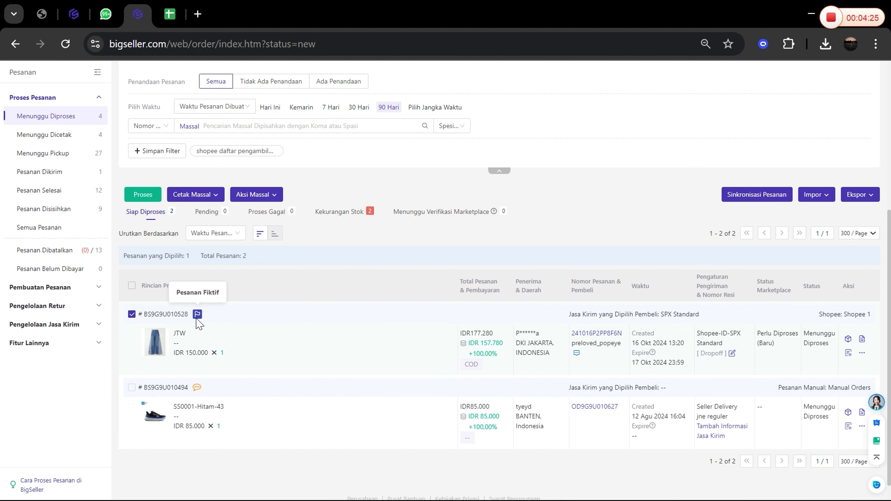
# - Filter the Menunggu Diproses orders to those with the Pesanan Fiktif tag, matching Salah Satu, and select all the filtered orders
pyautogui.scroll(2, 198, 324)
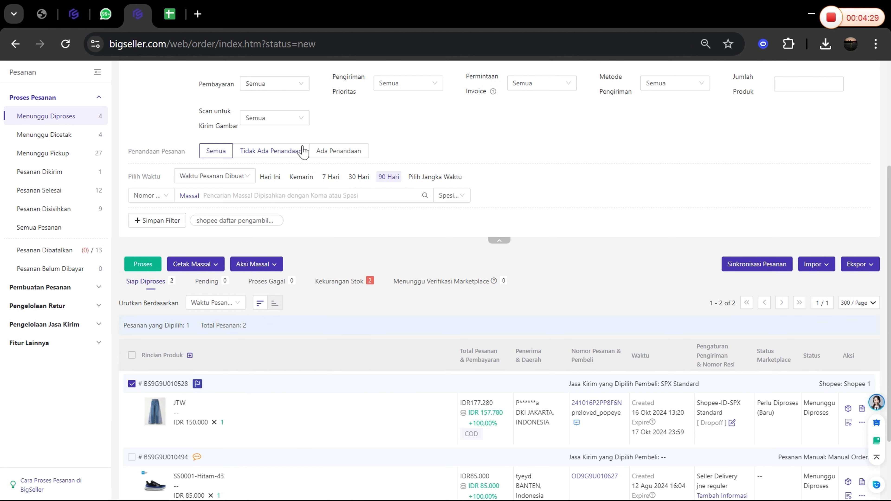
pyautogui.click(338, 157)
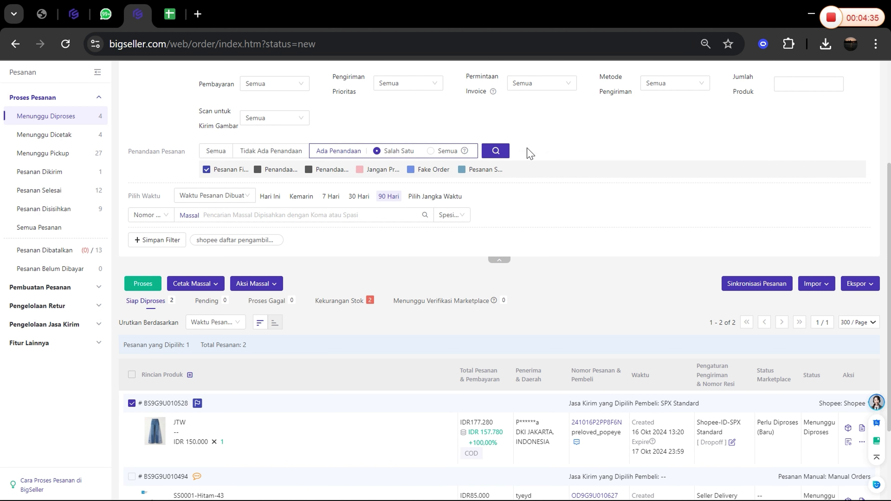
pyautogui.click(495, 153)
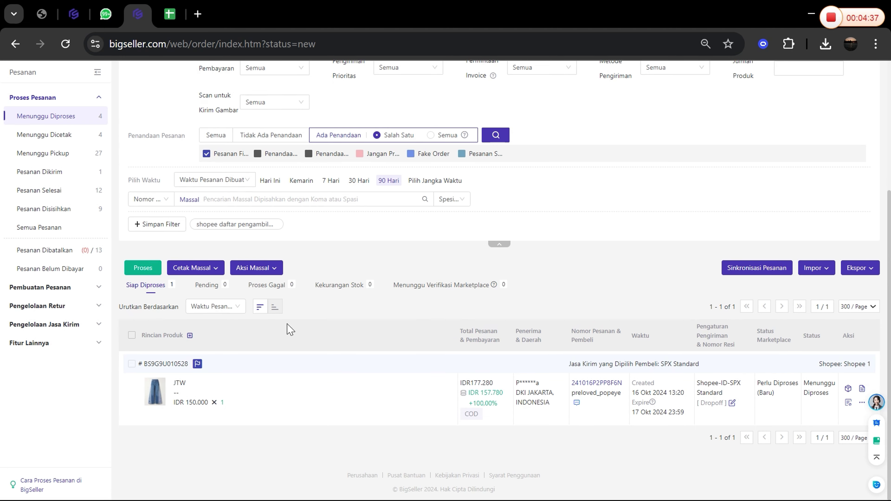
pyautogui.click(131, 335)
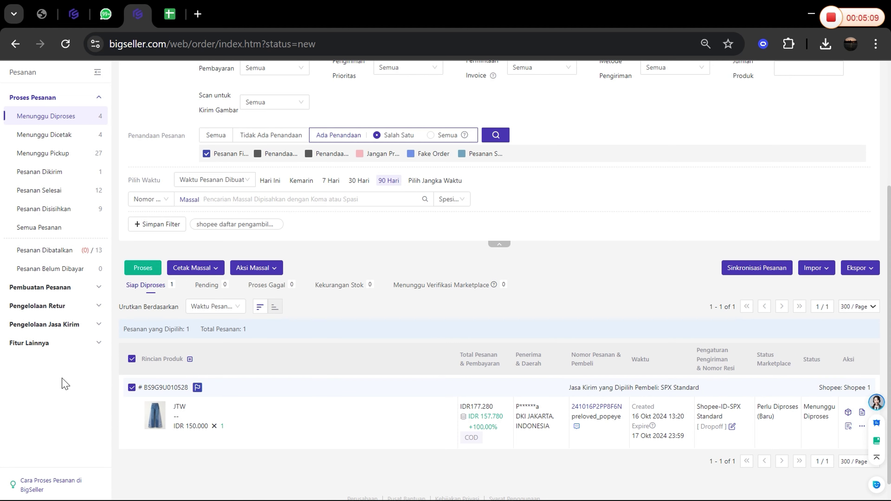
# - Show the Hubungi Kami contact options for customer support
pyautogui.scroll(5, 147, 363)
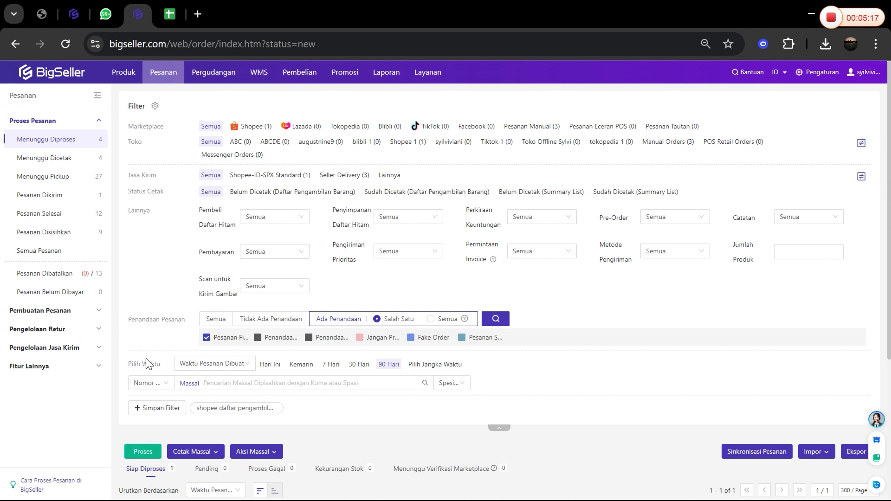
pyautogui.click(877, 420)
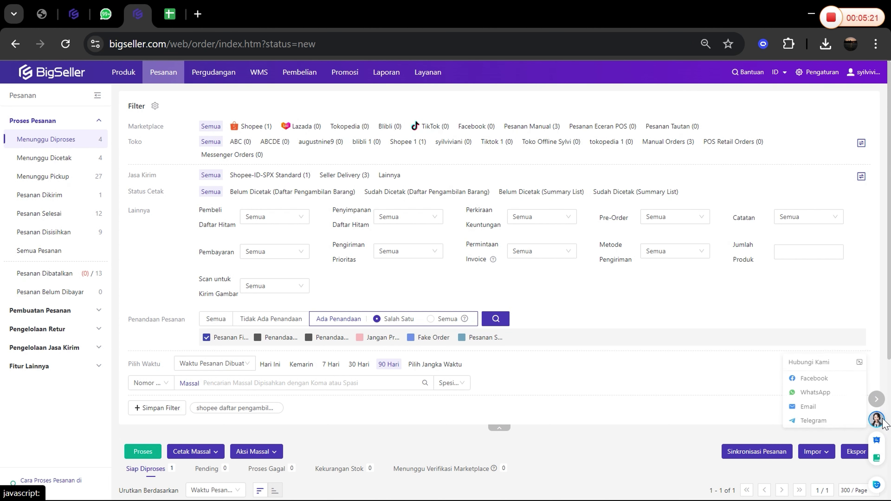